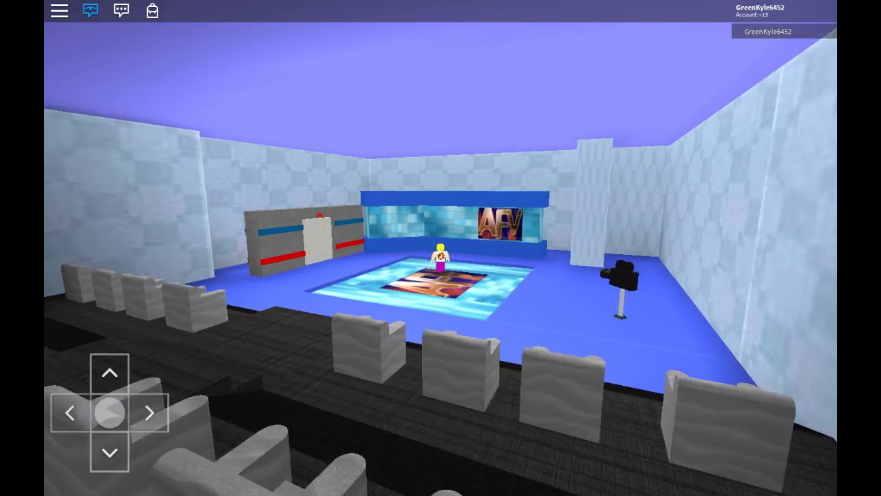
scroll(440, 248, "up", 5)
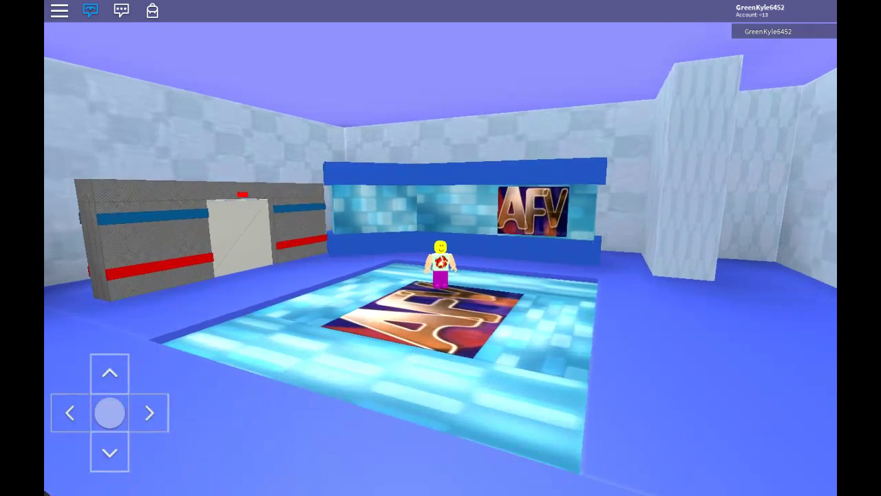
Step: Orbit close around the avatar past the AFV sign and striped door to face the seats and tripod camera
left_click_drag(551, 206, 523, 206)
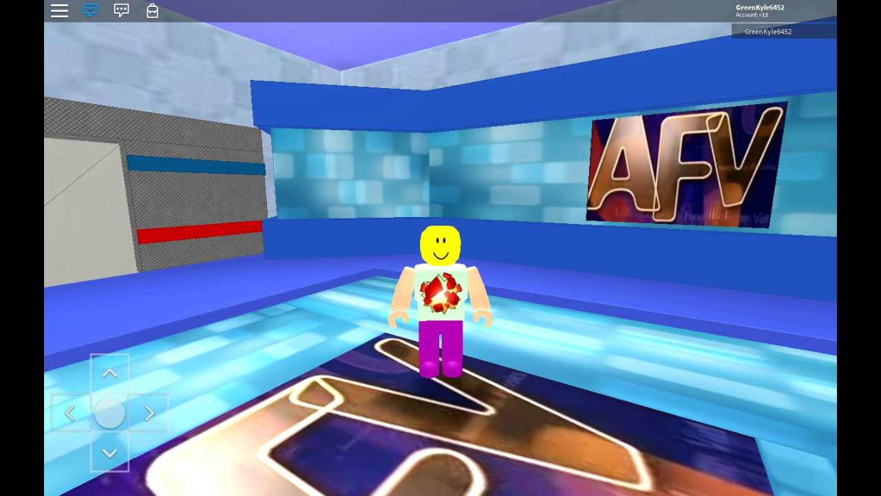
left_click_drag(619, 207, 599, 207)
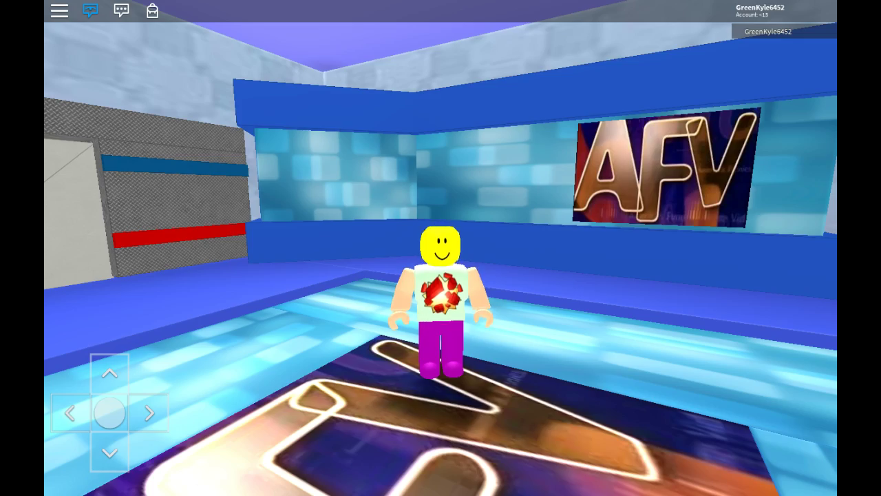
left_click_drag(620, 207, 344, 207)
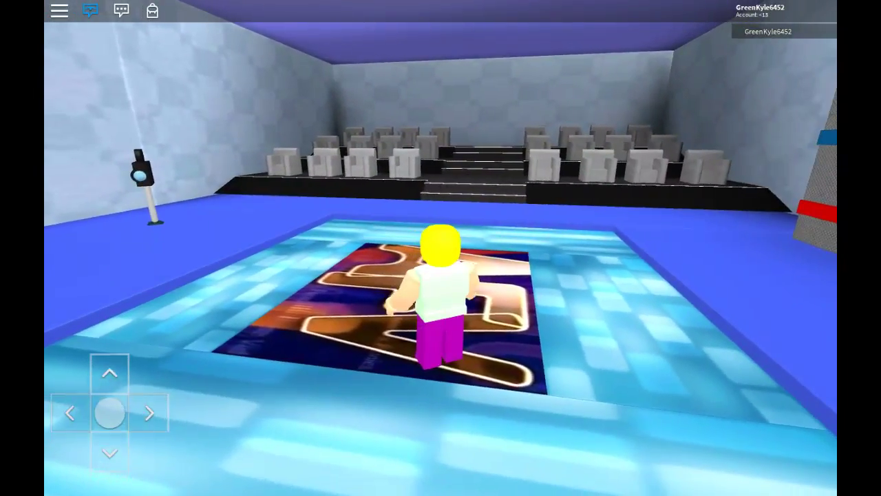
left_click_drag(620, 206, 413, 207)
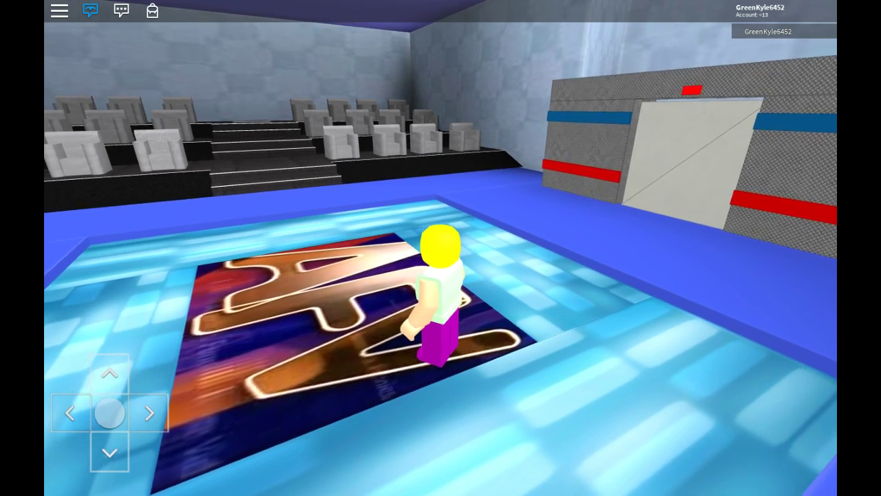
left_click_drag(619, 207, 344, 207)
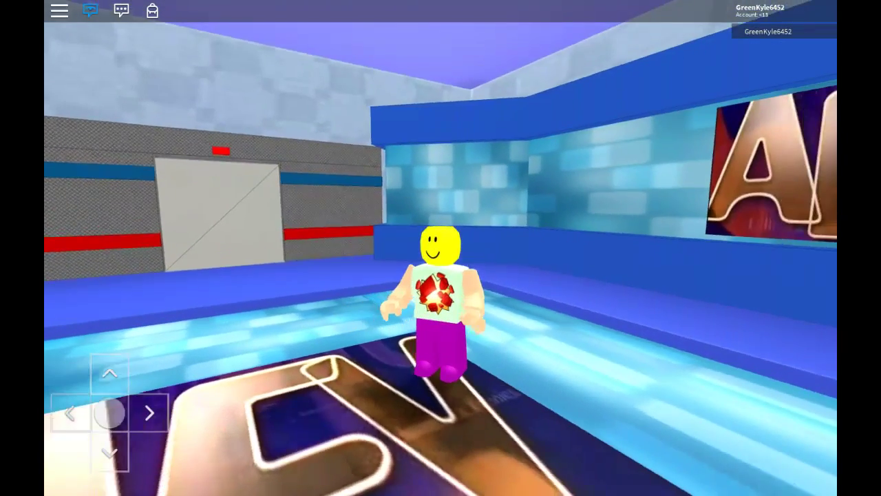
left_click_drag(620, 206, 482, 206)
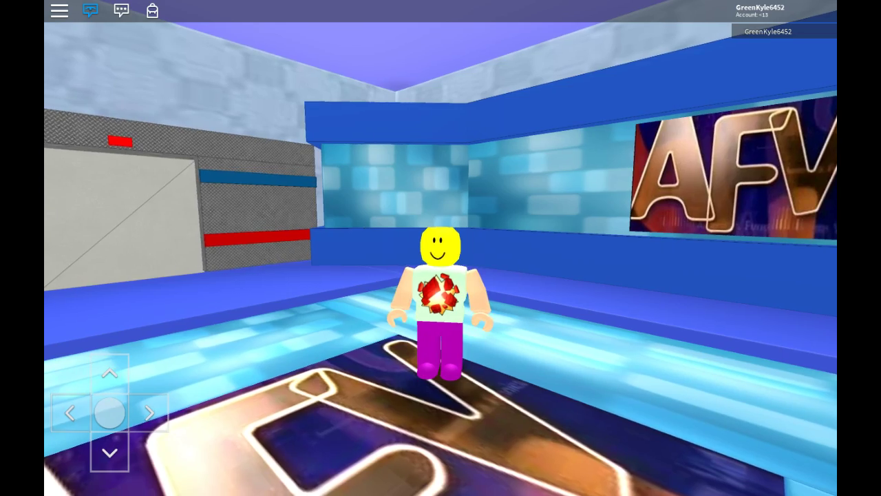
mouse_move(345, 207)
left_mouse_down()
mouse_move(620, 206)
mouse_move(344, 206)
left_mouse_up()
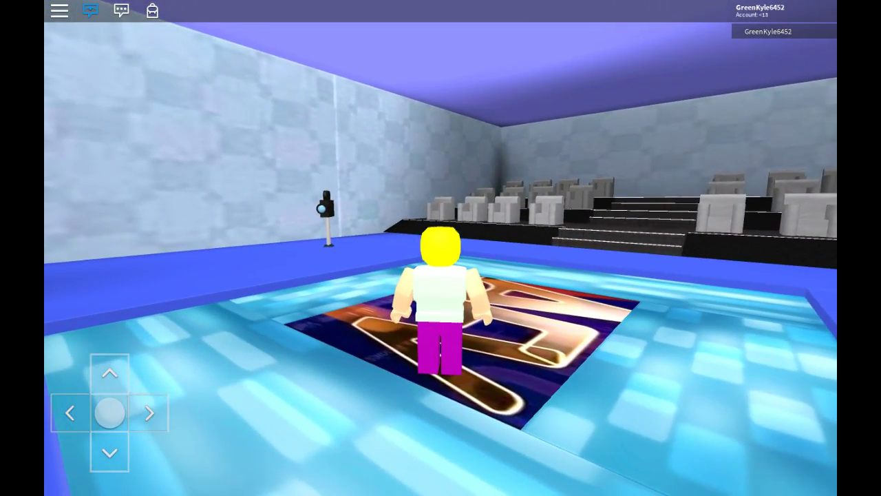
scroll(441, 248, "up", 2)
scroll(440, 248, "up", 3)
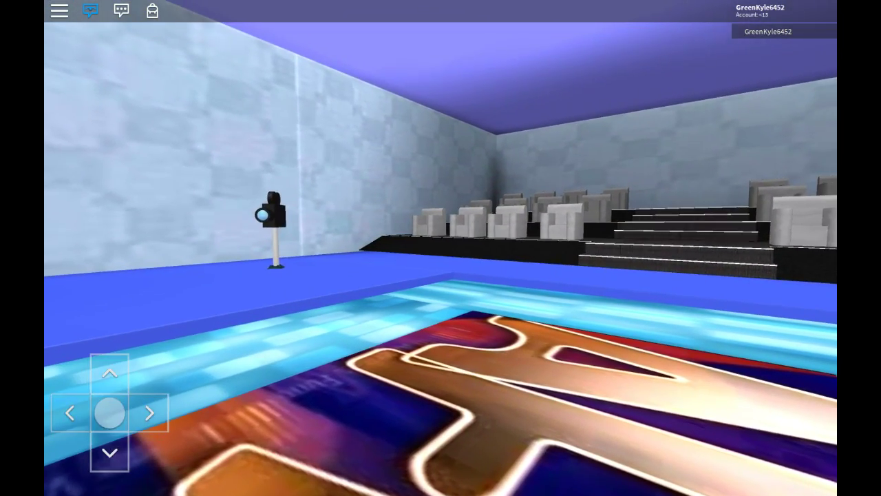
left_click_drag(482, 207, 481, 234)
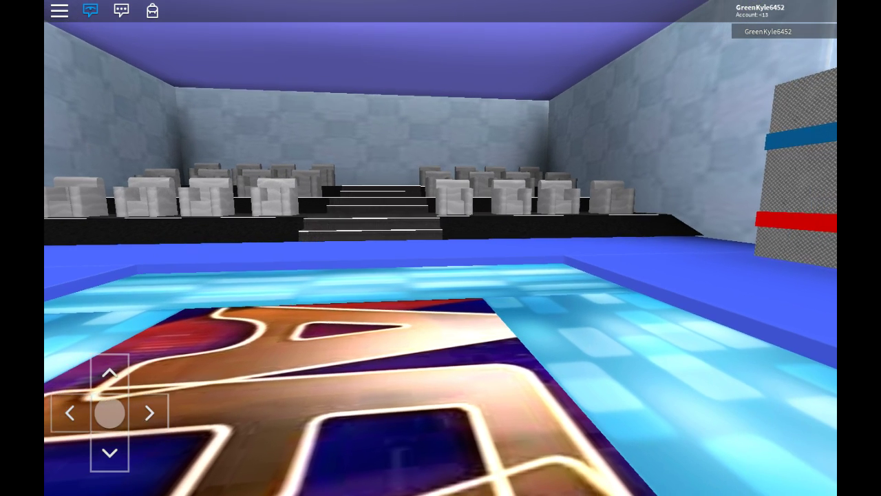
left_click_drag(482, 207, 386, 207)
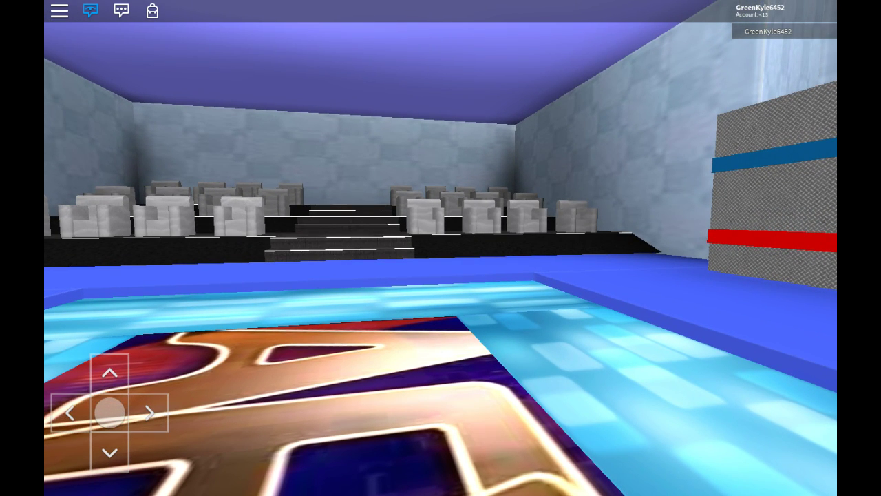
left_click_drag(441, 207, 454, 207)
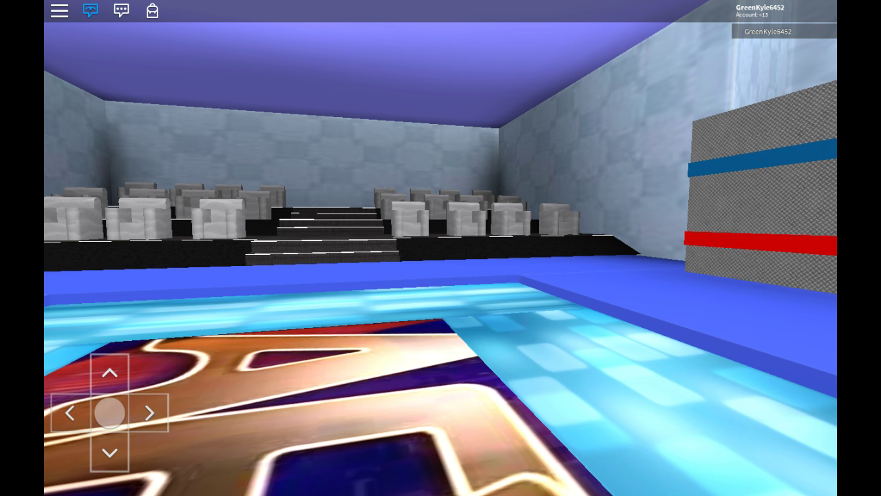
Step: Pull back to third-person, orbit around the avatar, and walk it toward the AFV backdrop
left_click_drag(440, 248, 619, 248)
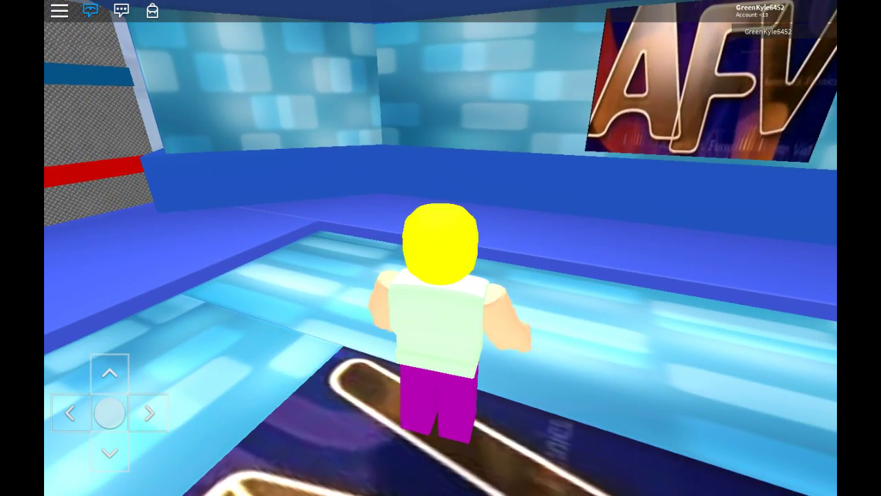
left_click_drag(441, 207, 275, 206)
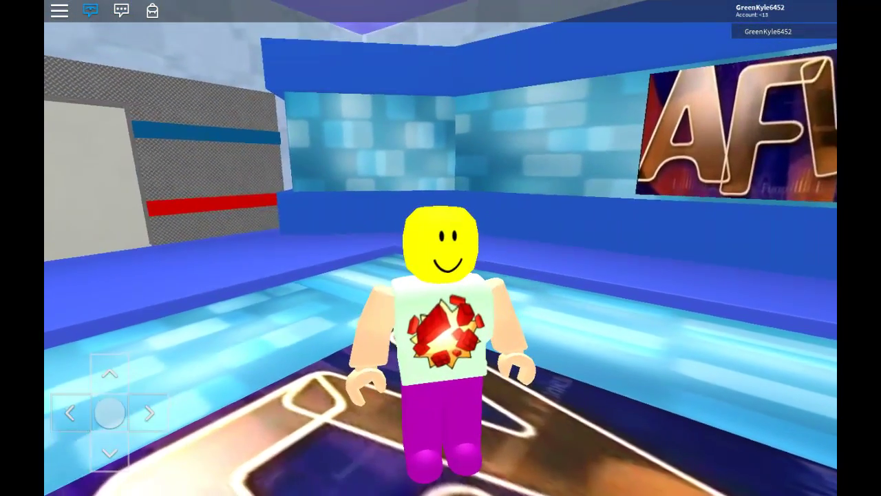
left_click_drag(440, 172, 386, 172)
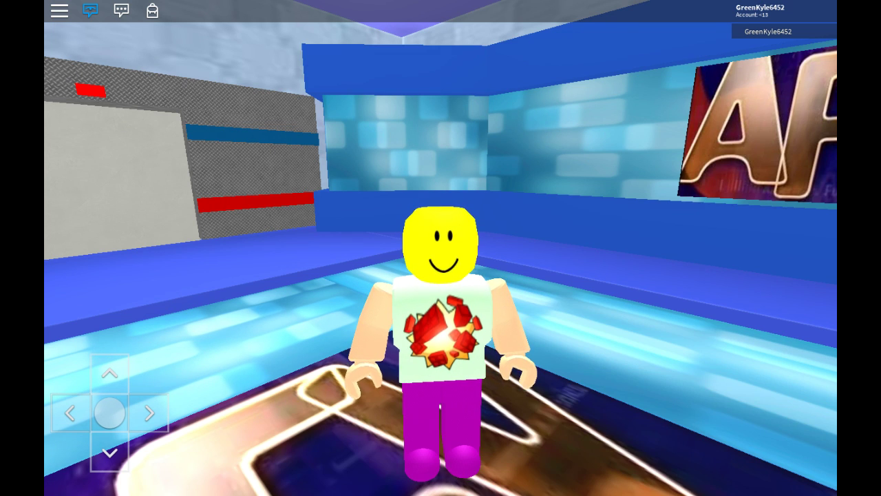
mouse_move(440, 173)
left_mouse_down()
mouse_move(462, 172)
mouse_move(441, 227)
left_mouse_up()
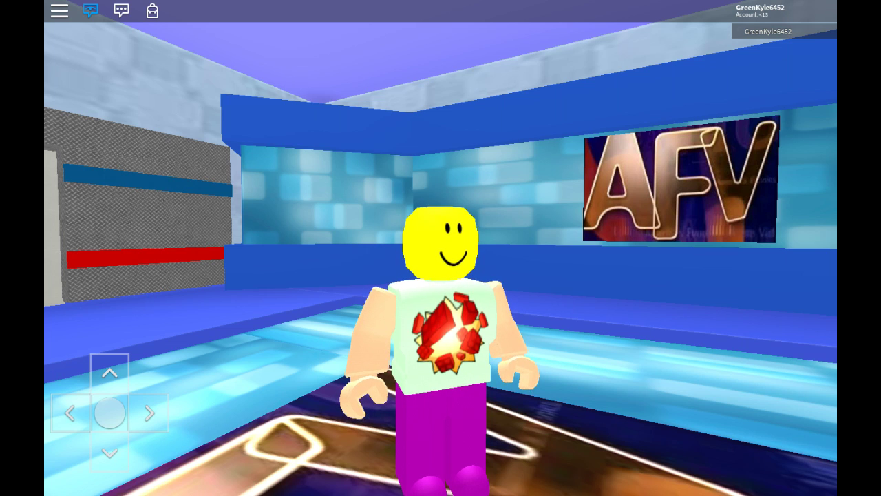
left_click_drag(441, 172, 482, 193)
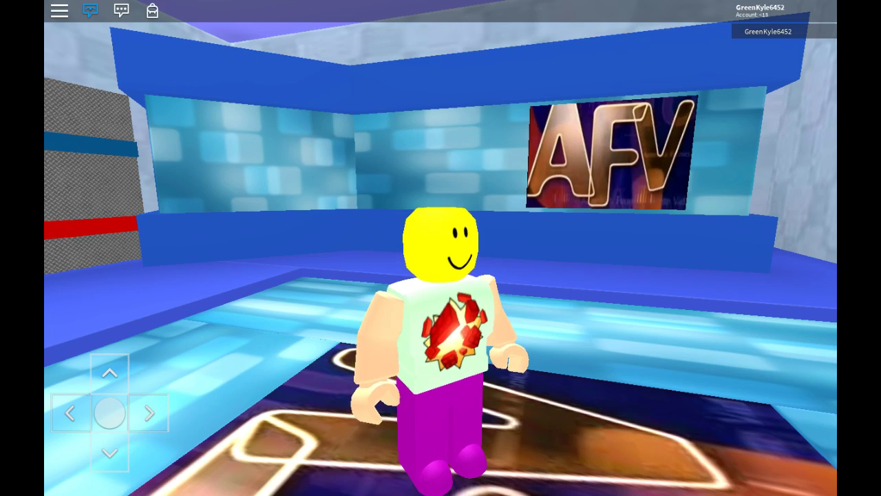
key("s")
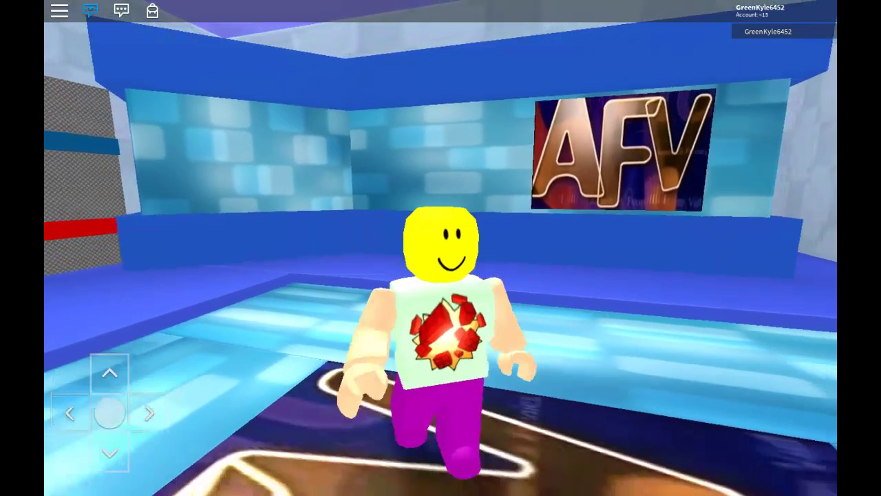
scroll(441, 247, "down", 5)
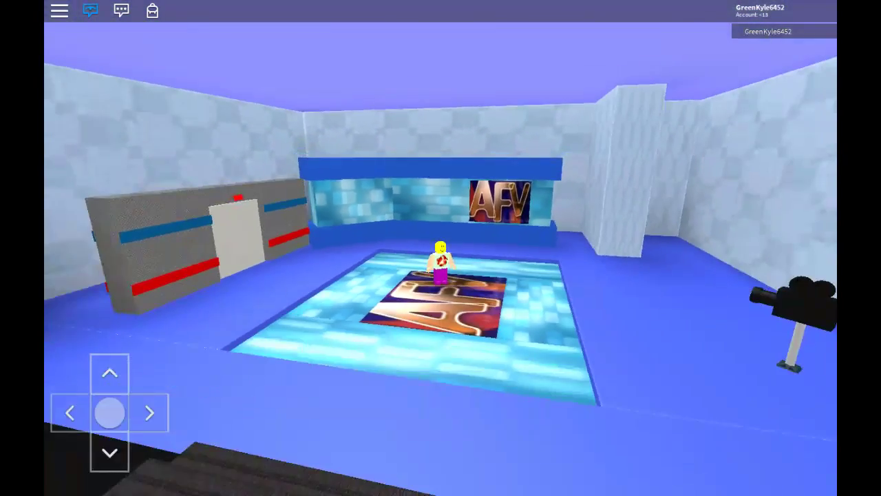
scroll(441, 248, "down", 5)
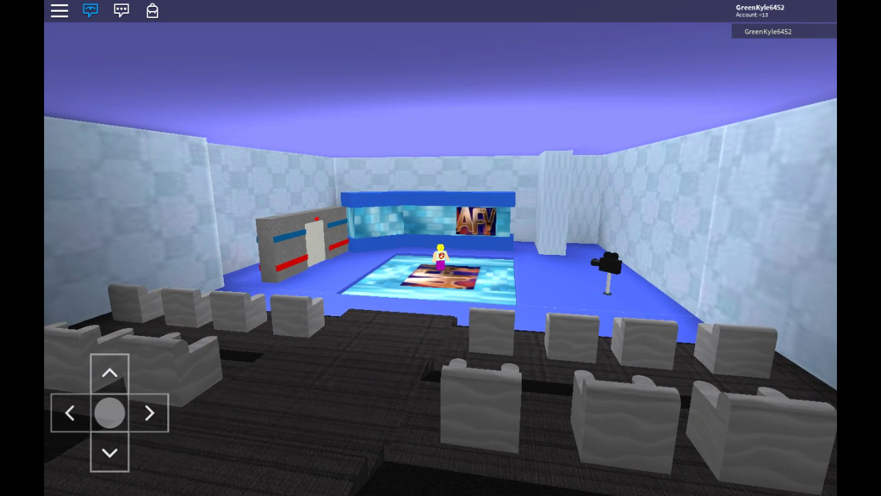
scroll(441, 248, "down", 3)
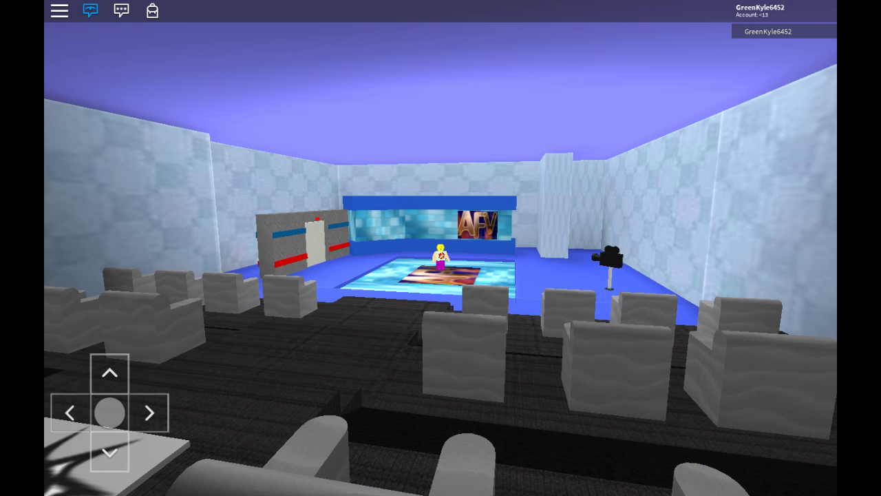
Step: Swing the camera from the AFV backdrop around to face the tiered audience seats
key("w")
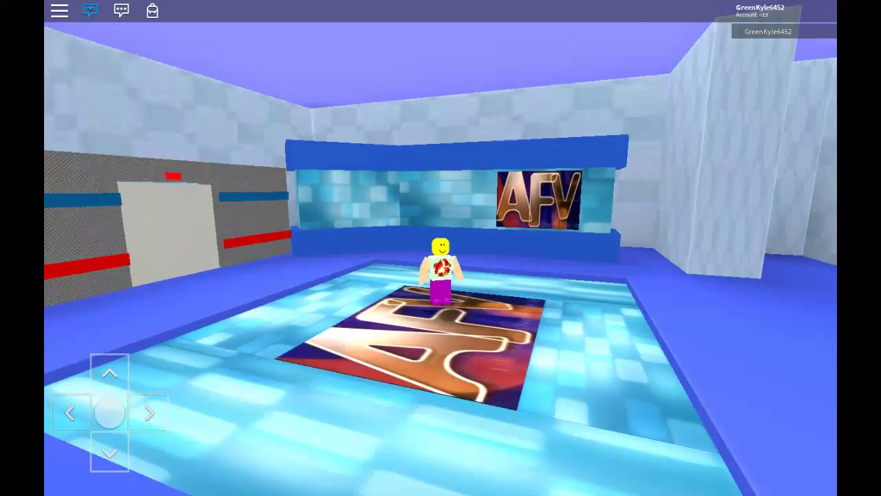
scroll(441, 275, "up", 5)
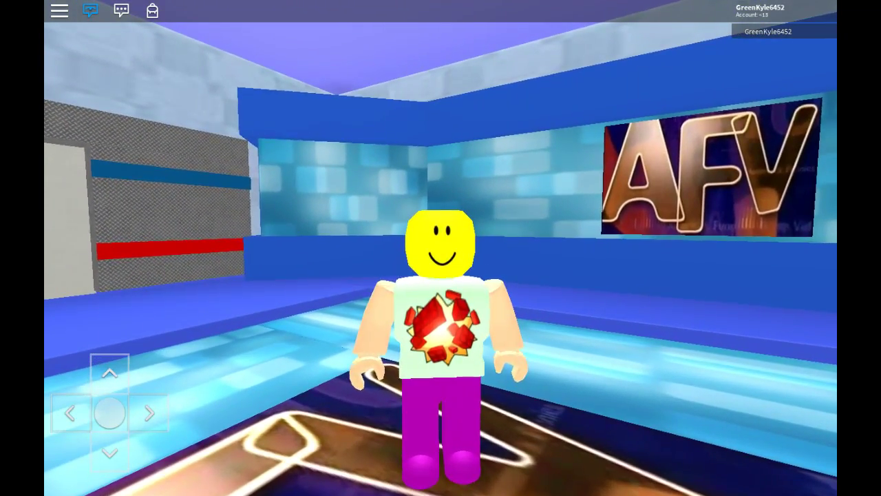
left_click_drag(482, 207, 427, 207)
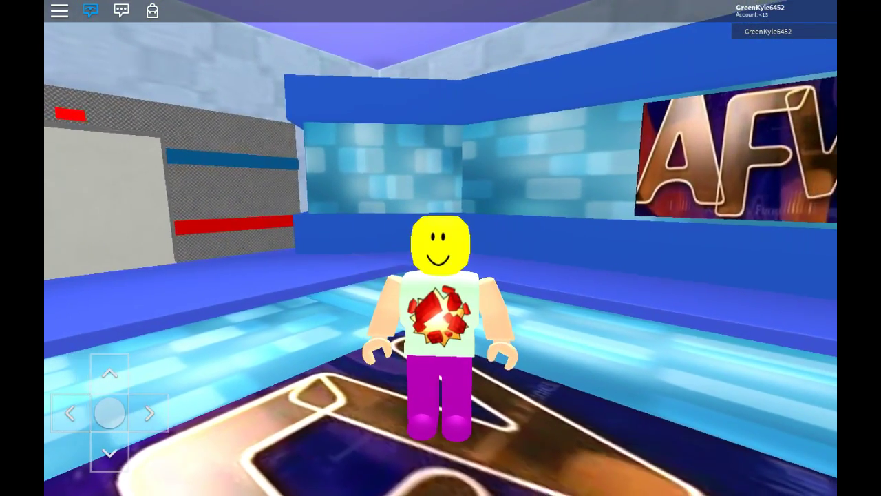
left_click_drag(482, 207, 482, 227)
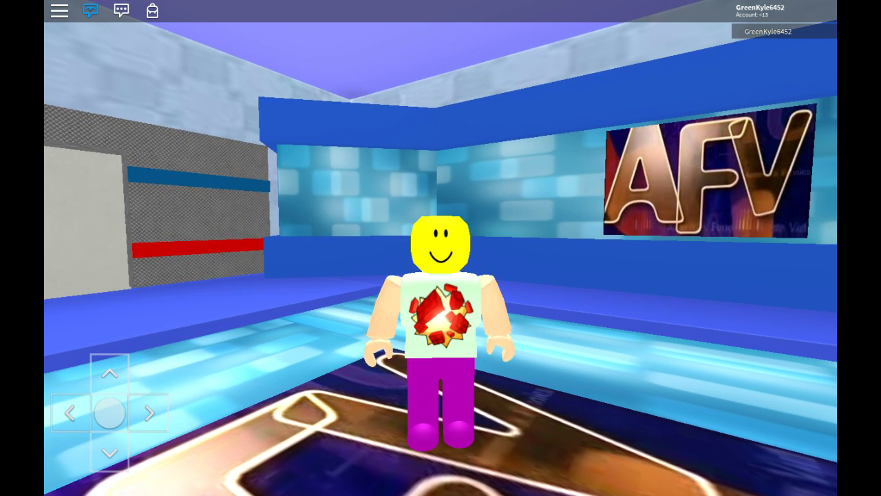
left_click_drag(482, 207, 207, 206)
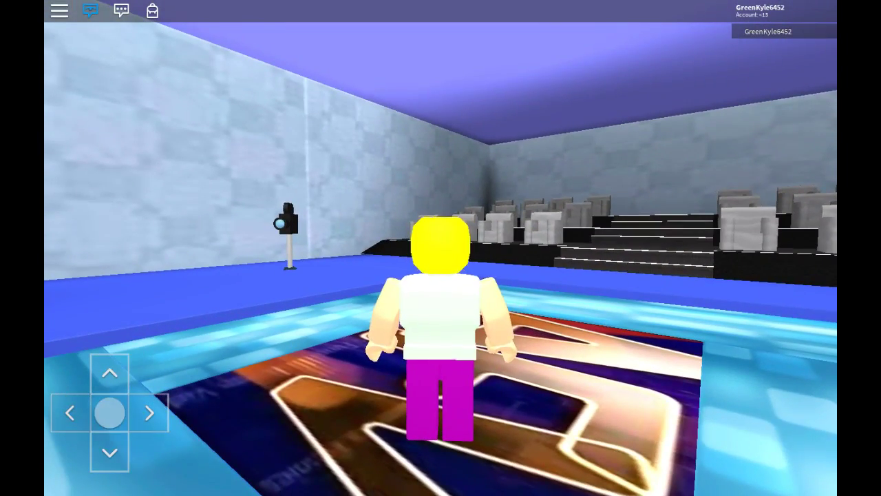
scroll(441, 247, "up", 3)
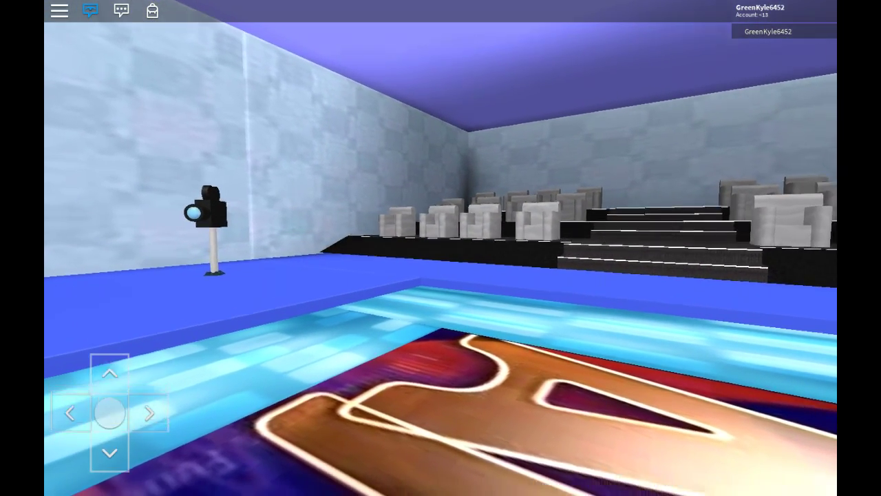
left_click_drag(344, 206, 455, 207)
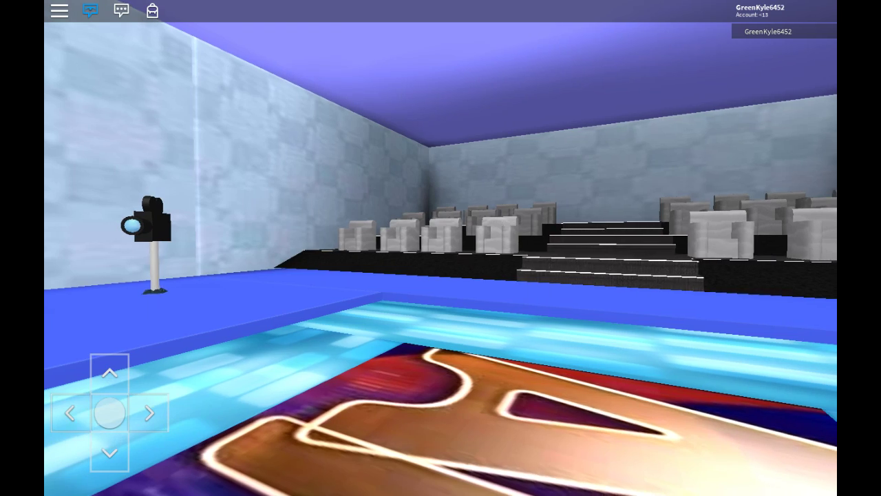
left_click_drag(551, 207, 345, 207)
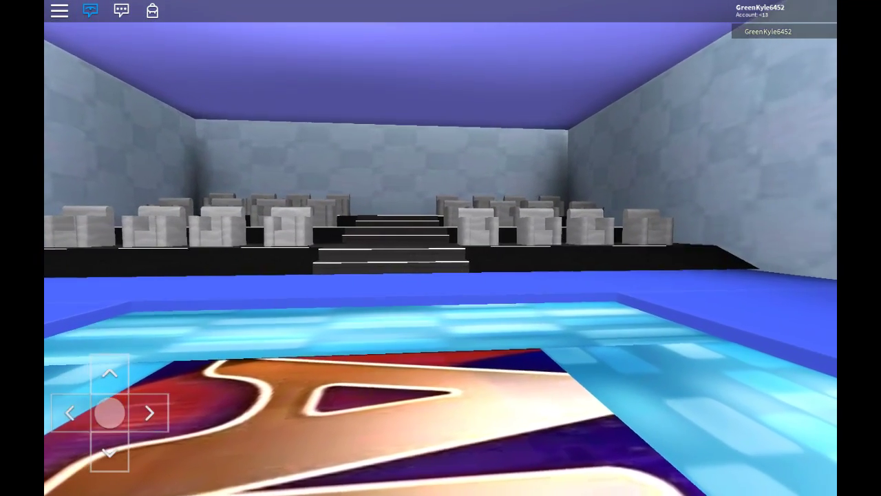
left_click_drag(551, 206, 345, 206)
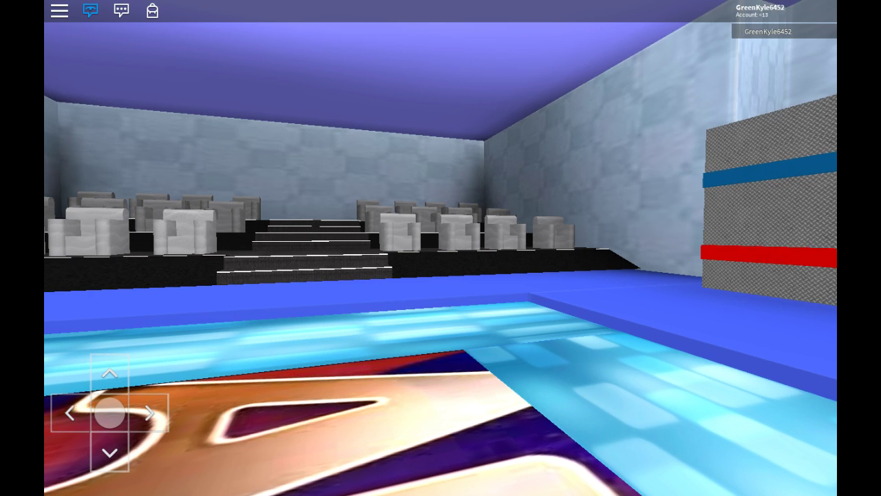
left_click_drag(440, 206, 434, 193)
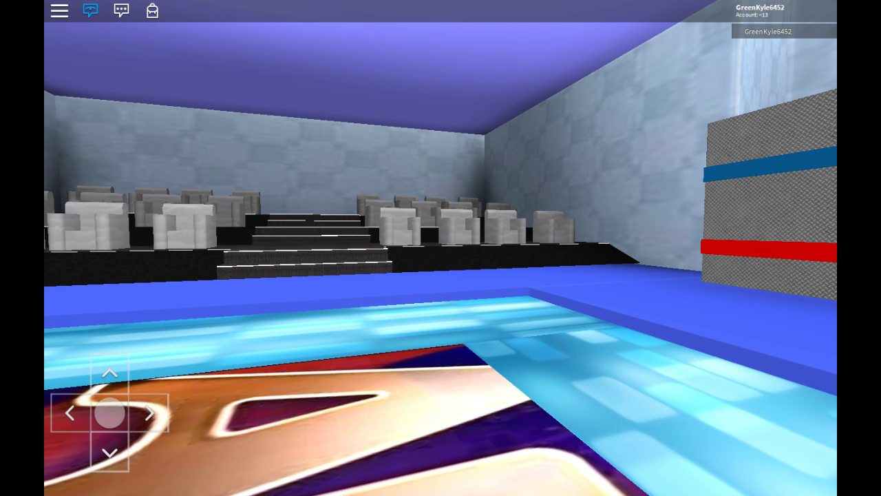
mouse_move(440, 207)
left_mouse_down()
mouse_move(479, 212)
mouse_move(444, 174)
left_mouse_up()
scroll(440, 248, "down", 3)
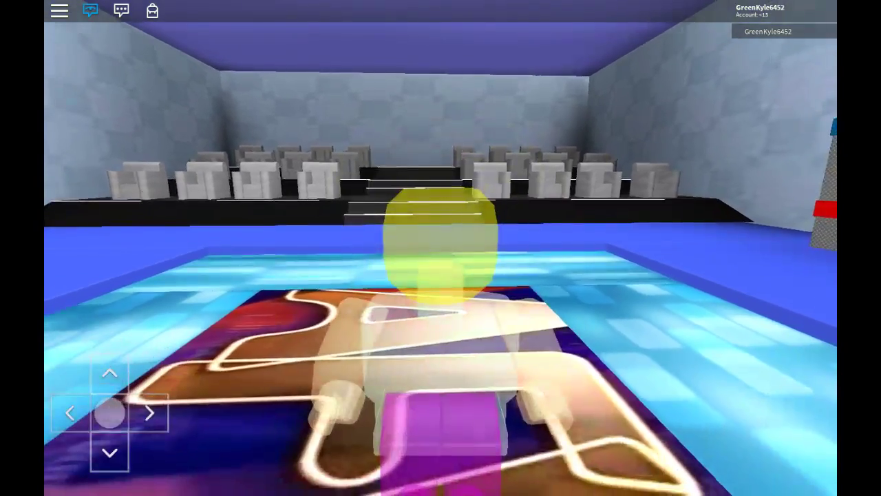
Step: Pull back to third-person and walk the avatar forward across the stage toward the seats
left_click_drag(440, 207, 441, 152)
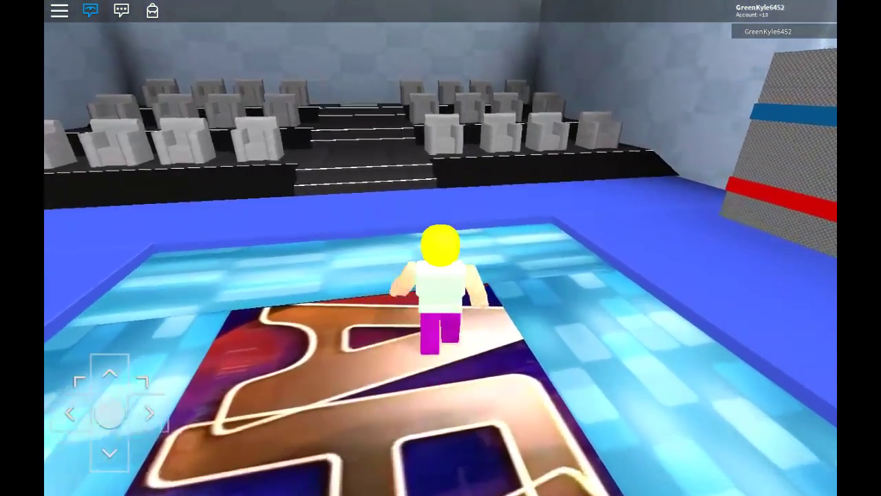
key("w")
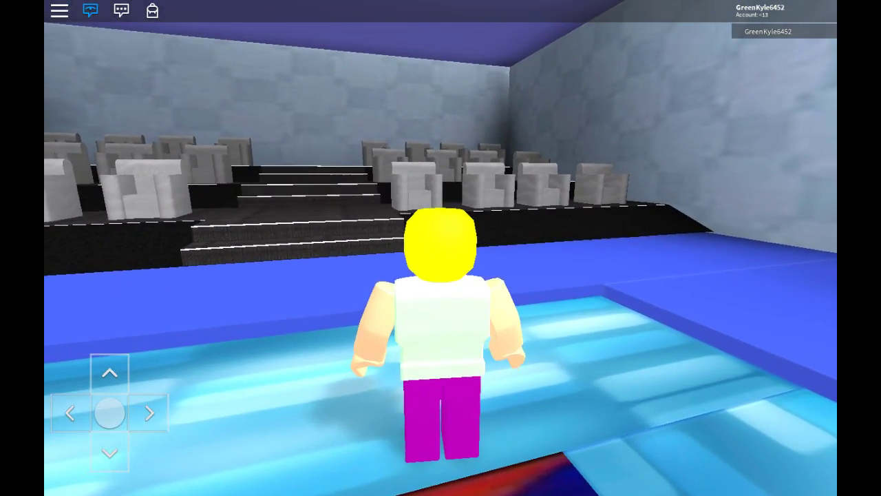
mouse_move(440, 172)
left_mouse_down()
mouse_move(440, 182)
mouse_move(413, 172)
mouse_move(441, 180)
left_mouse_up()
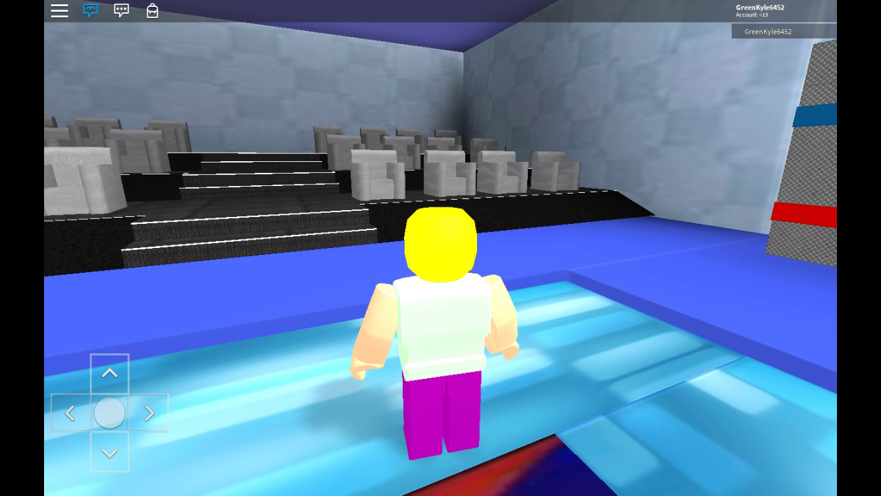
scroll(441, 247, "up", 2)
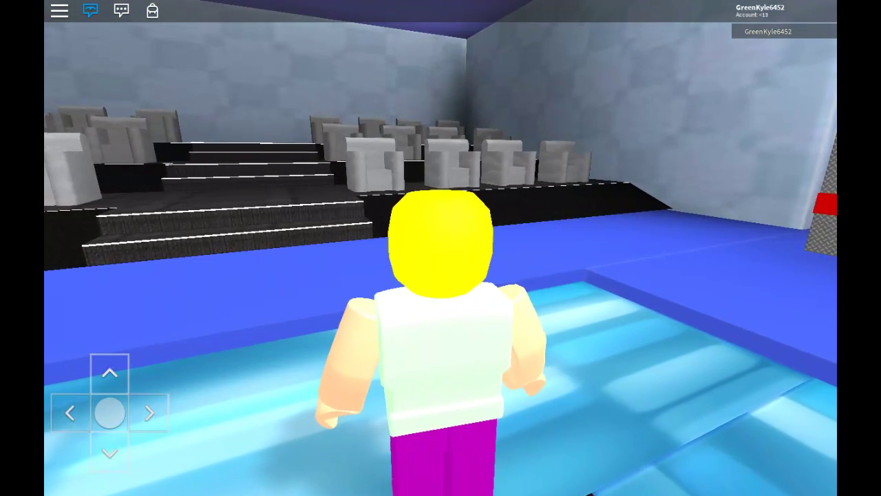
left_click_drag(413, 172, 434, 173)
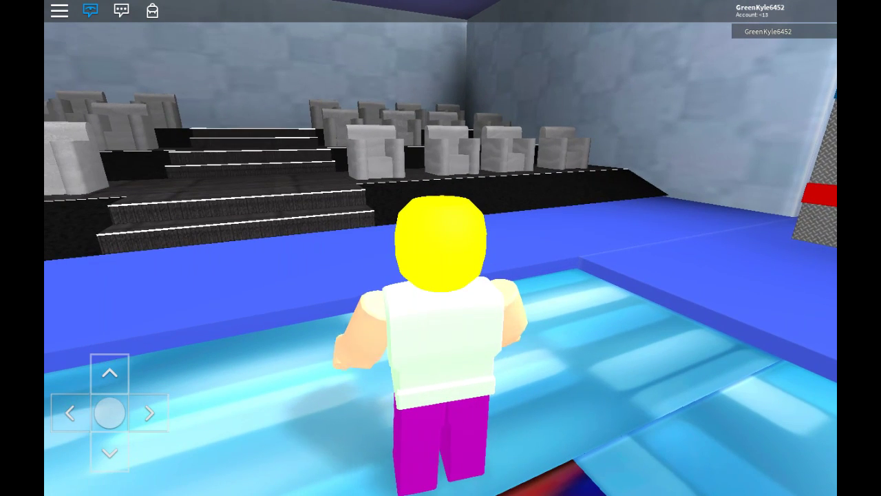
key("w")
key("w")
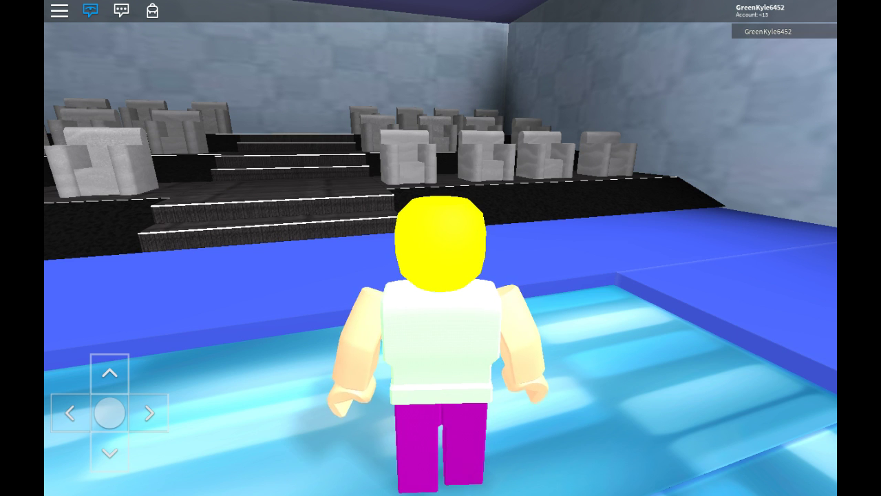
Step: Walk closer to the seating, then turn the avatar around to face the camera
left_click_drag(620, 206, 482, 207)
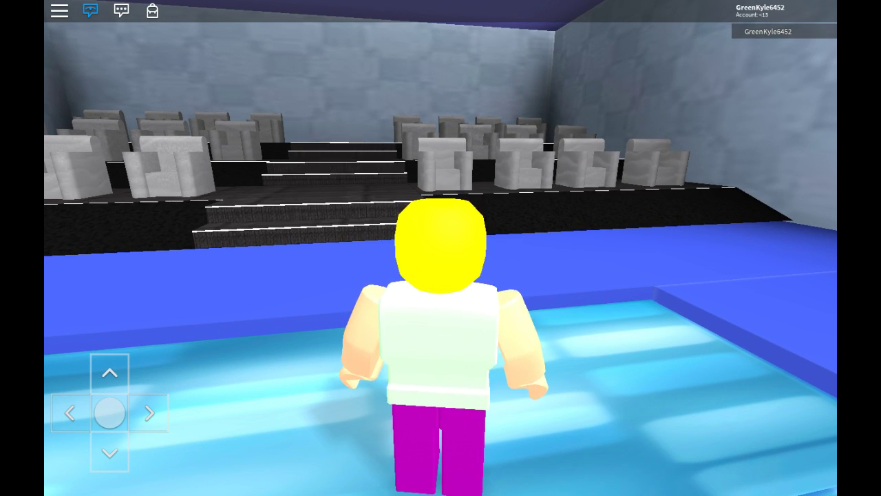
left_click_drag(550, 206, 481, 207)
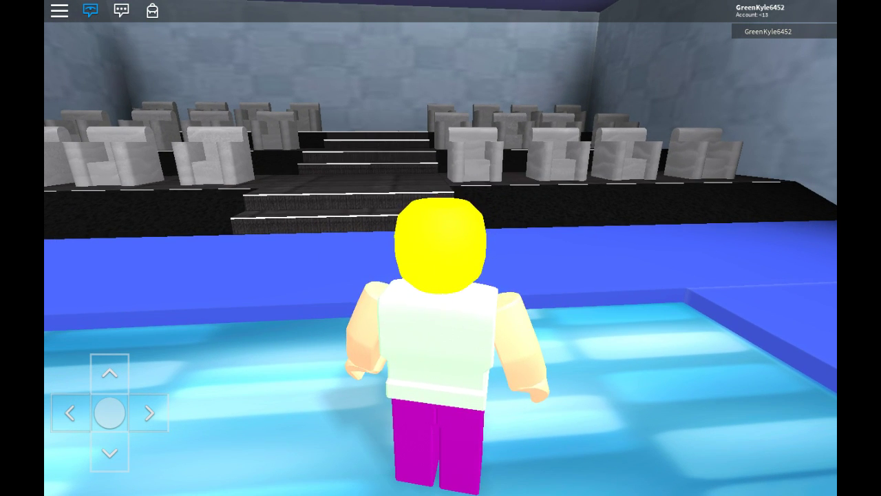
left_click_drag(619, 172, 620, 220)
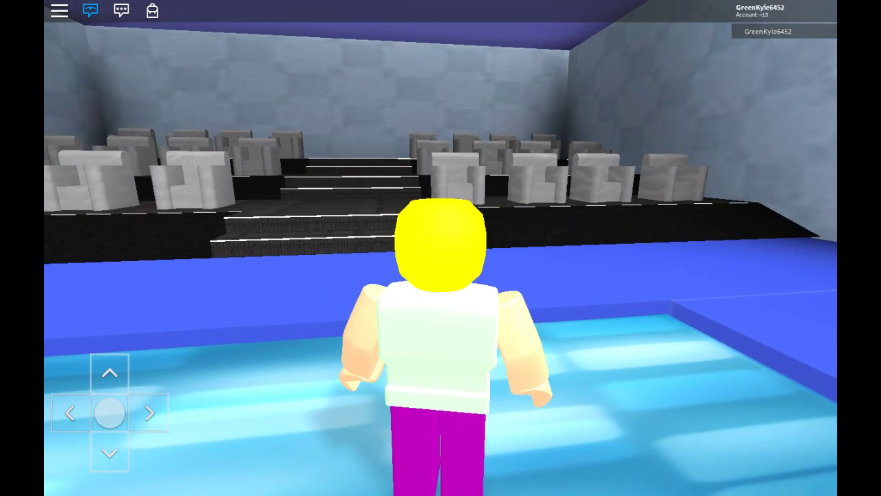
key("w")
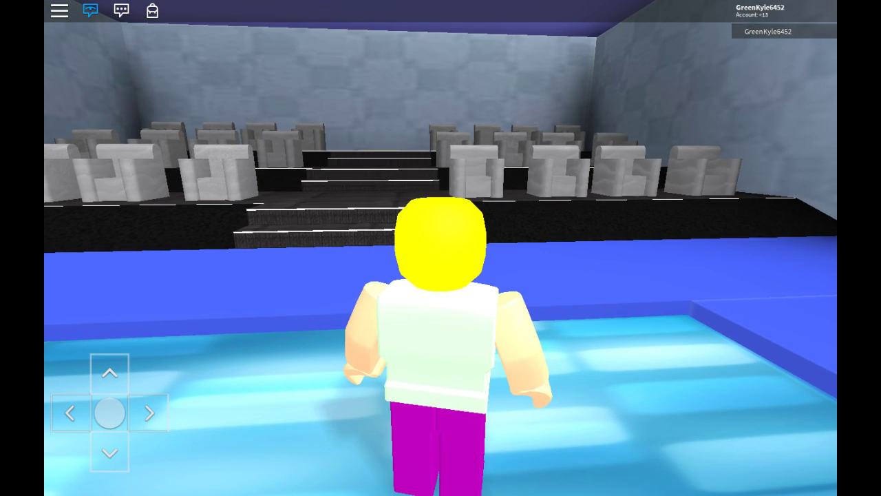
key("s")
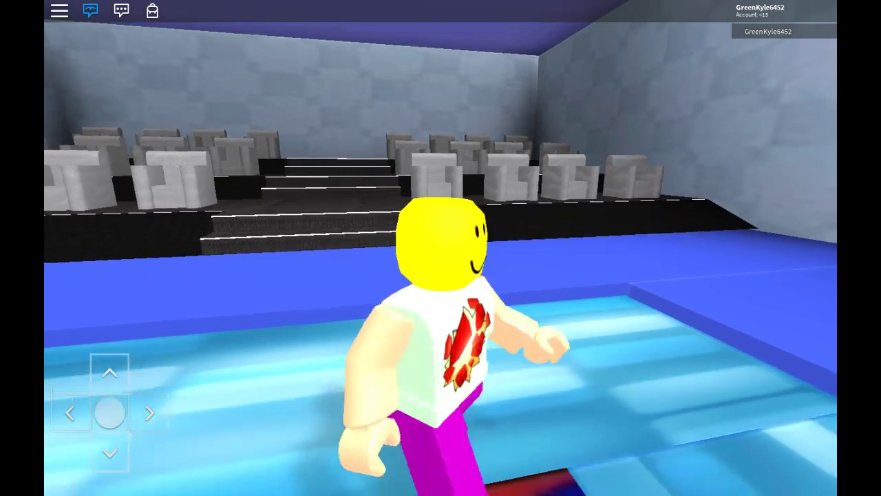
key("s")
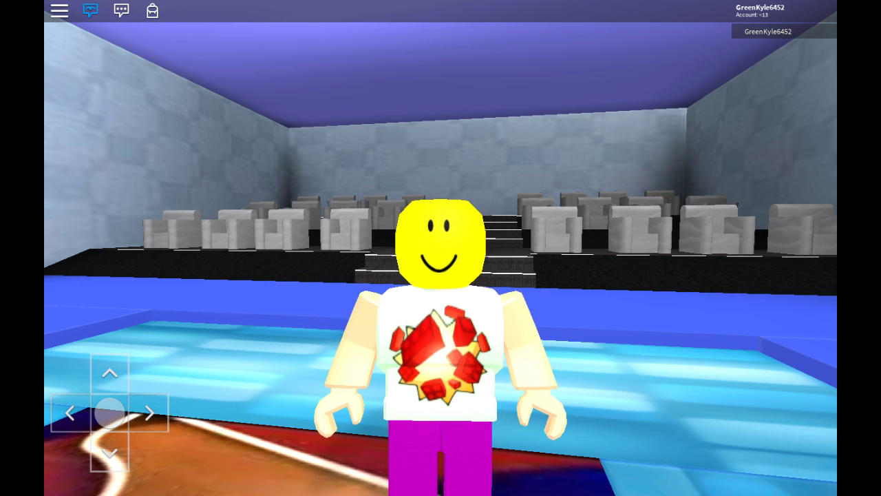
scroll(440, 276, "down", 3)
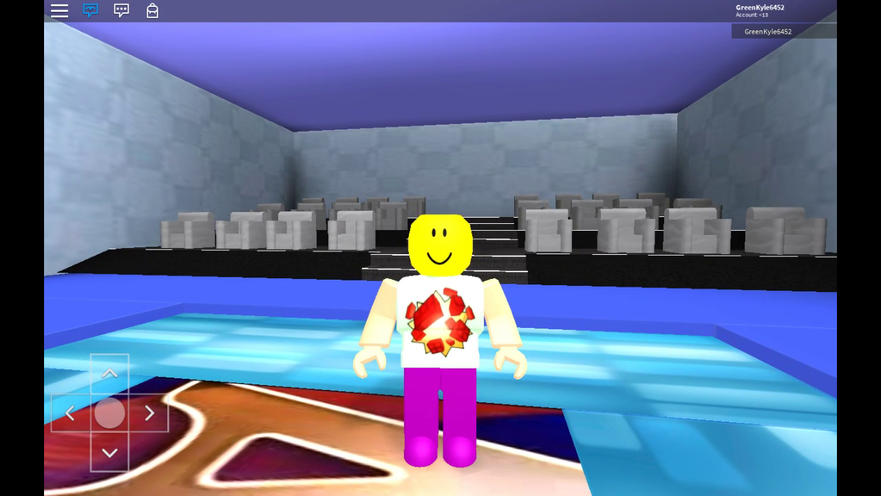